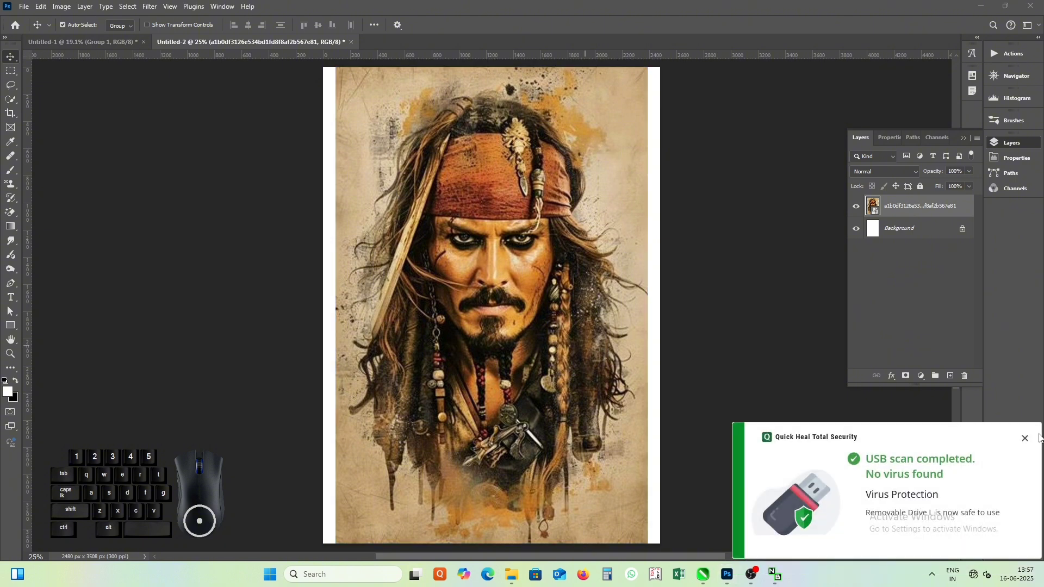
Step: Create a cyan guide layout with 3 columns, 3 rows, 20.1 px gutters and 150 px margins on all sides
click(1025, 438)
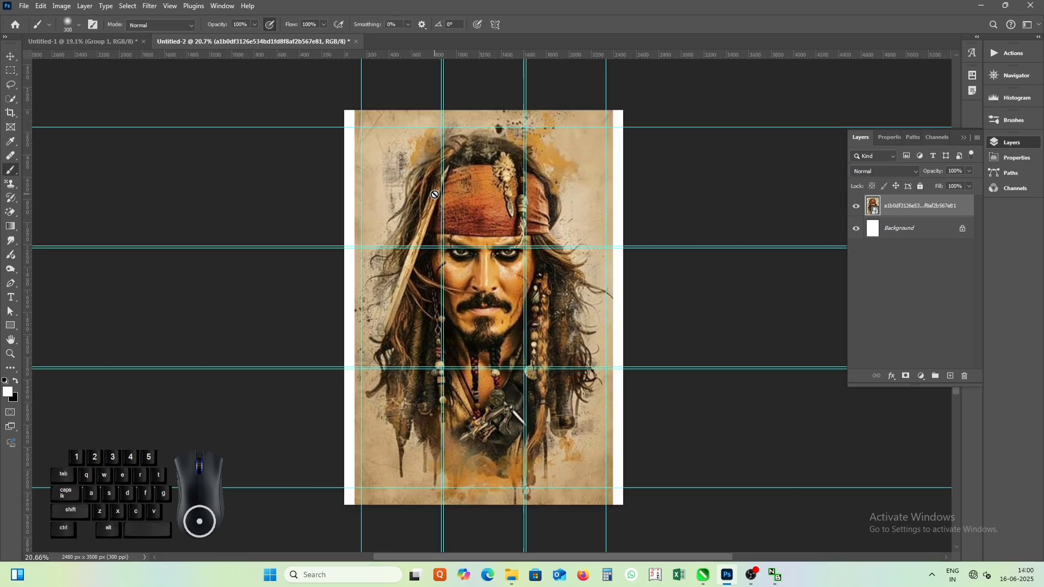
key(alt)
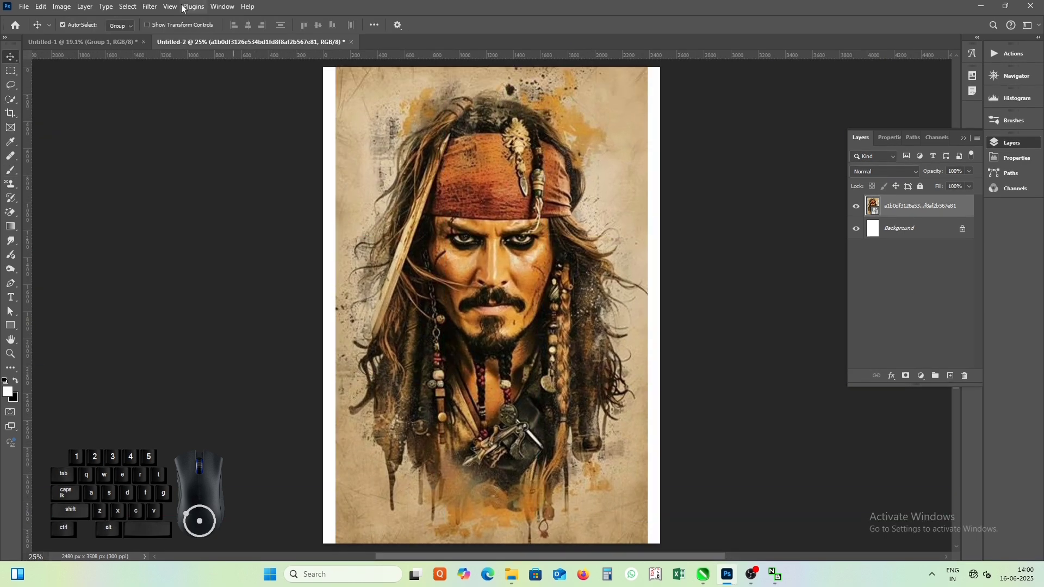
click(168, 6)
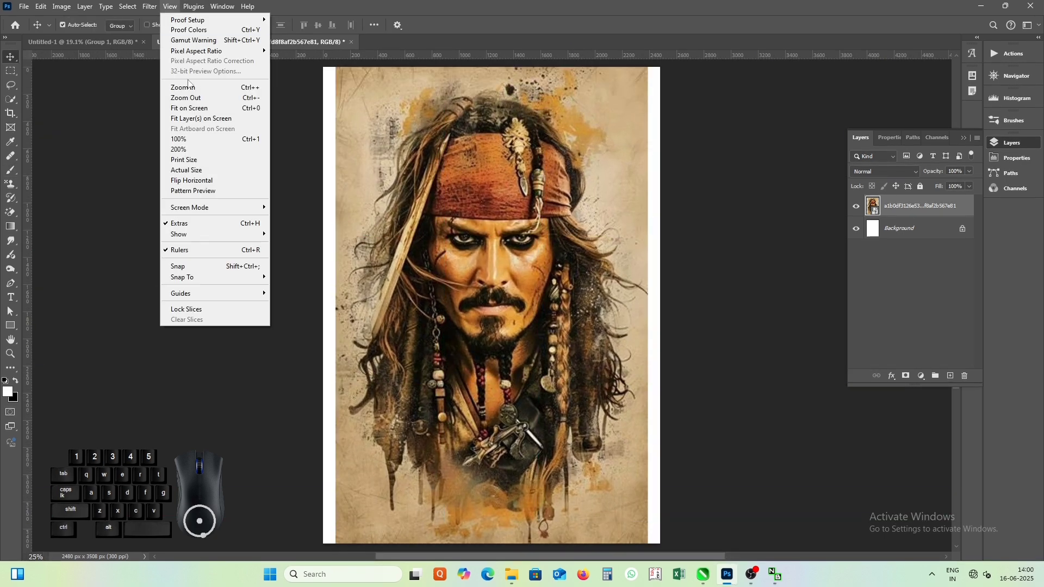
mouse_move(256, 294)
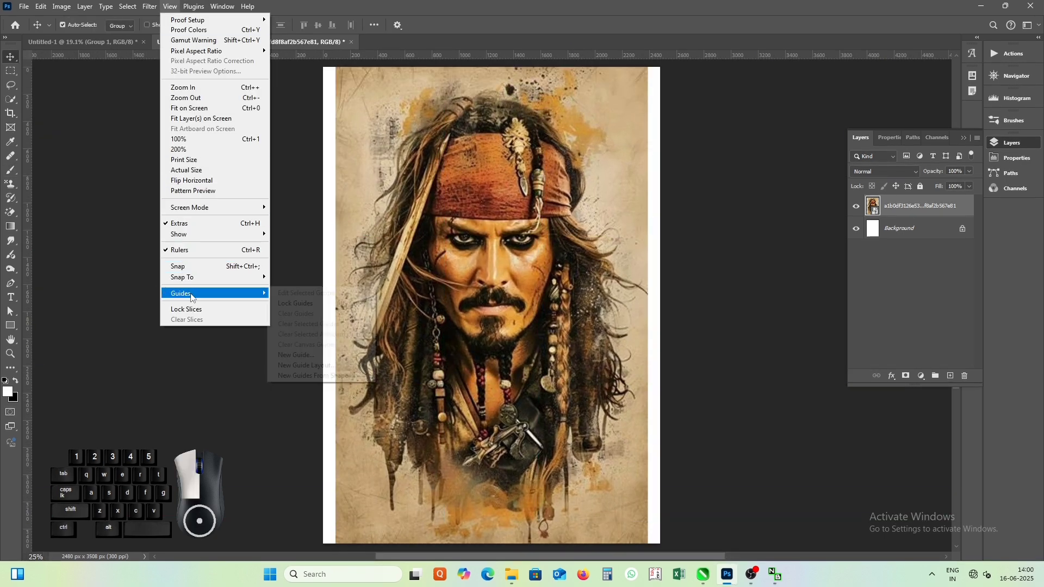
click(305, 365)
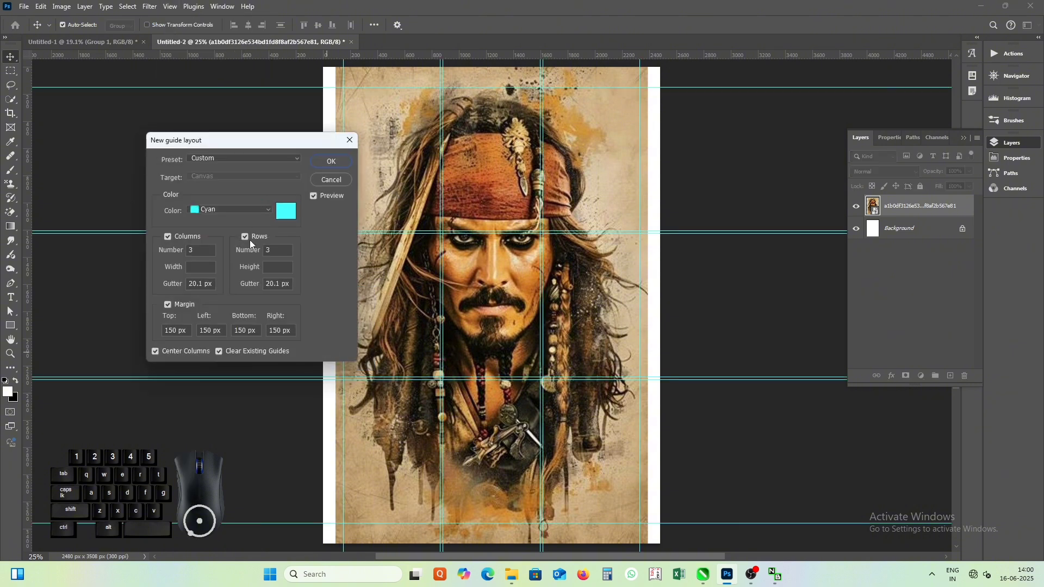
click(338, 161)
Step: Scale the portrait down inside the canvas and paint its layer mask black to fade the image edges
key(ctrl+t)
drag(617, 104, 585, 173)
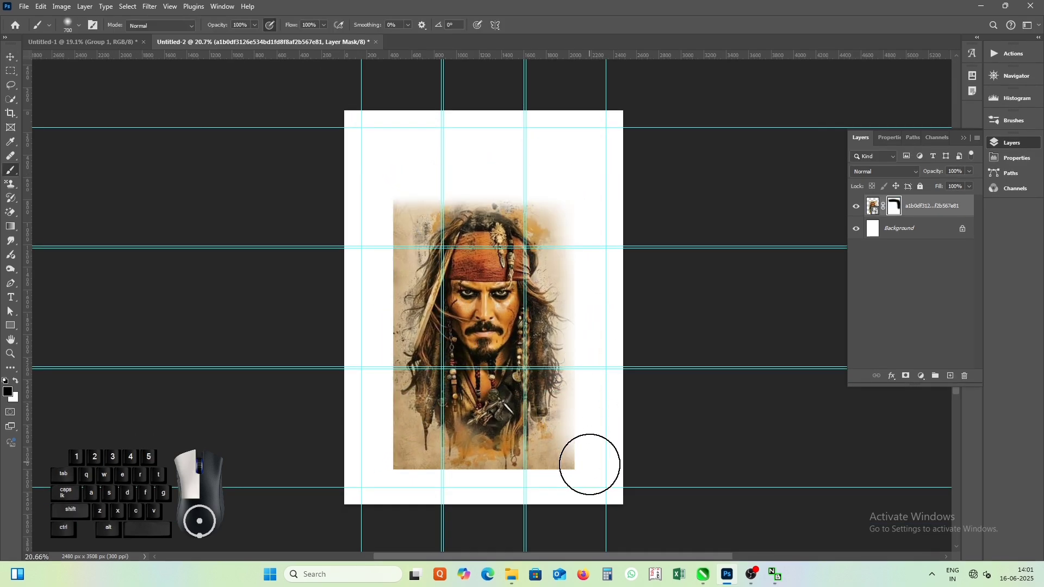
mouse_move(591, 465)
mouse_down()
mouse_move(595, 412)
mouse_move(588, 469)
mouse_move(391, 479)
mouse_move(374, 413)
mouse_move(375, 217)
mouse_up()
mouse_move(378, 174)
mouse_down()
mouse_move(365, 424)
mouse_move(370, 392)
mouse_up()
Step: Scale the vintage paper texture to cover the whole canvas behind the portrait and group both layers
drag(623, 504, 650, 551)
click(539, 24)
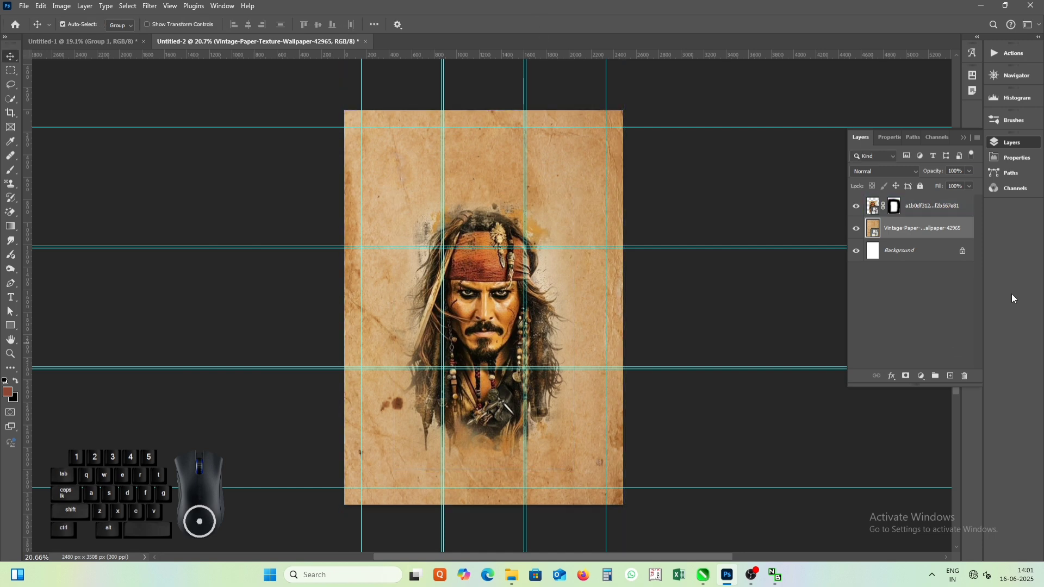
key(ctrl+alt+a)
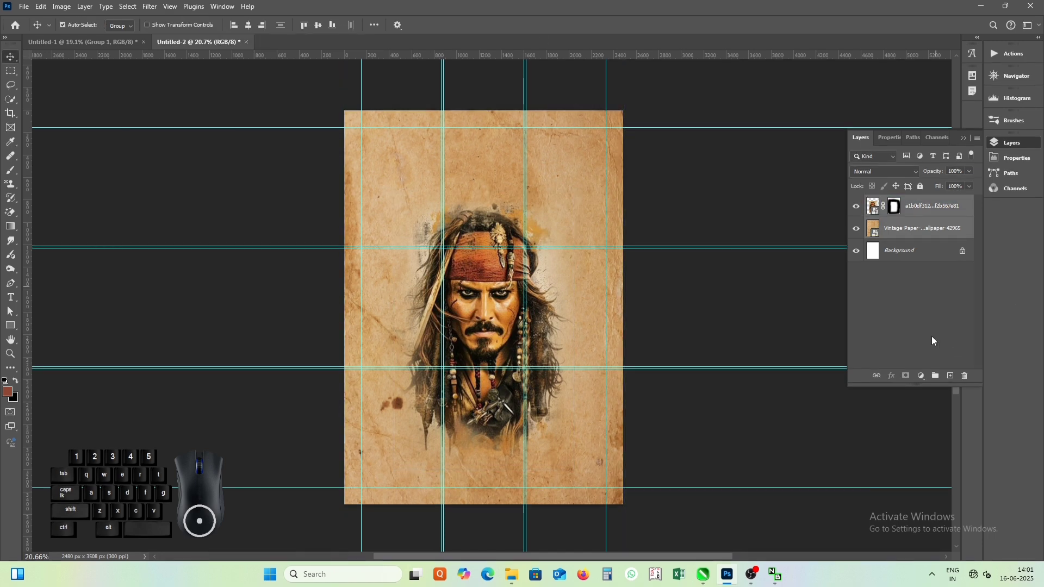
key(ctrl+g)
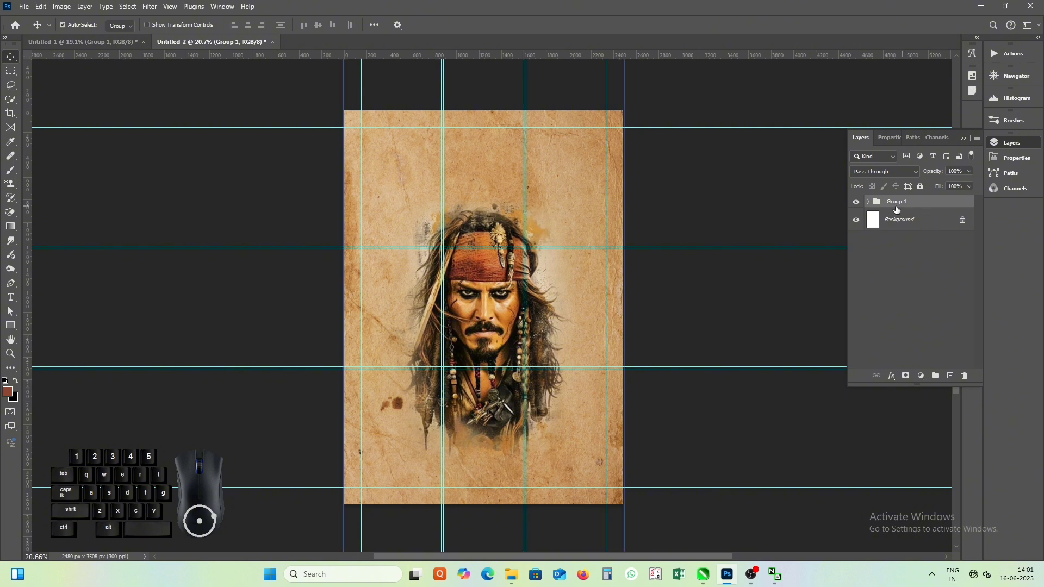
Step: Add a Black & White adjustment above the group with Reds 10, Yellows 60, Cyans 63 and Blues 23
click(922, 375)
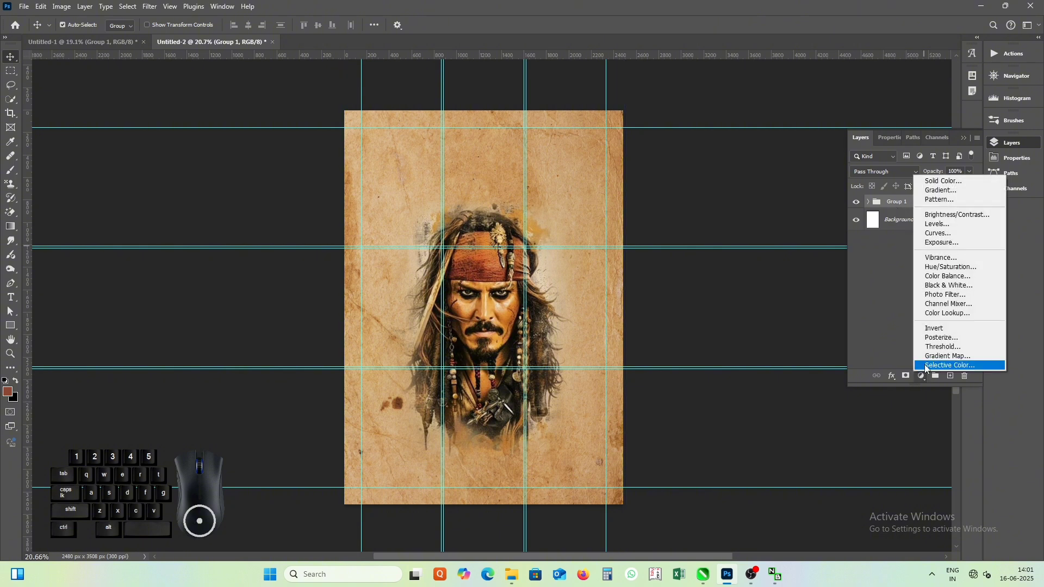
click(945, 285)
drag(848, 214, 834, 216)
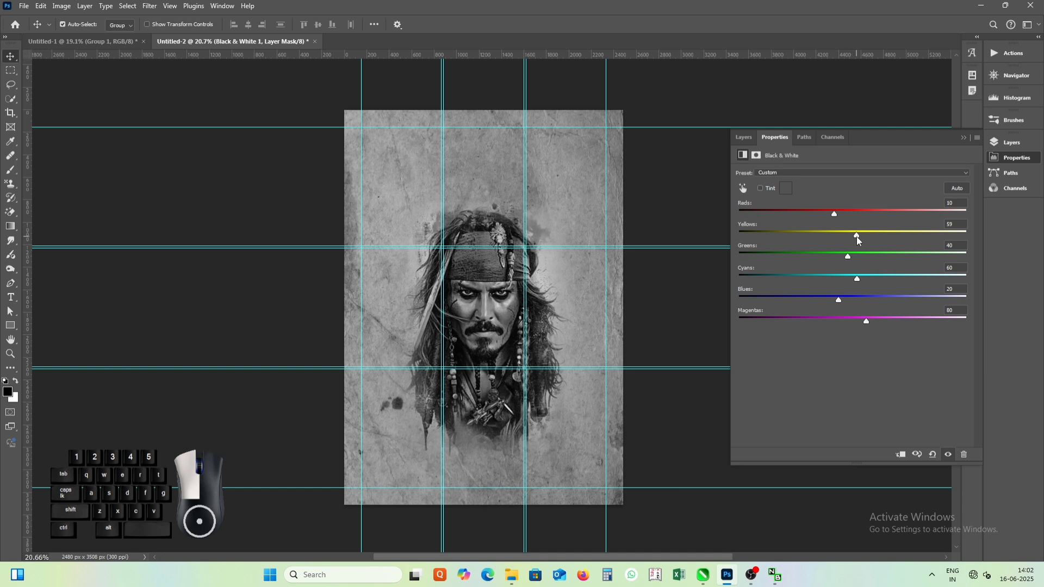
drag(858, 279, 859, 279)
drag(839, 300, 840, 300)
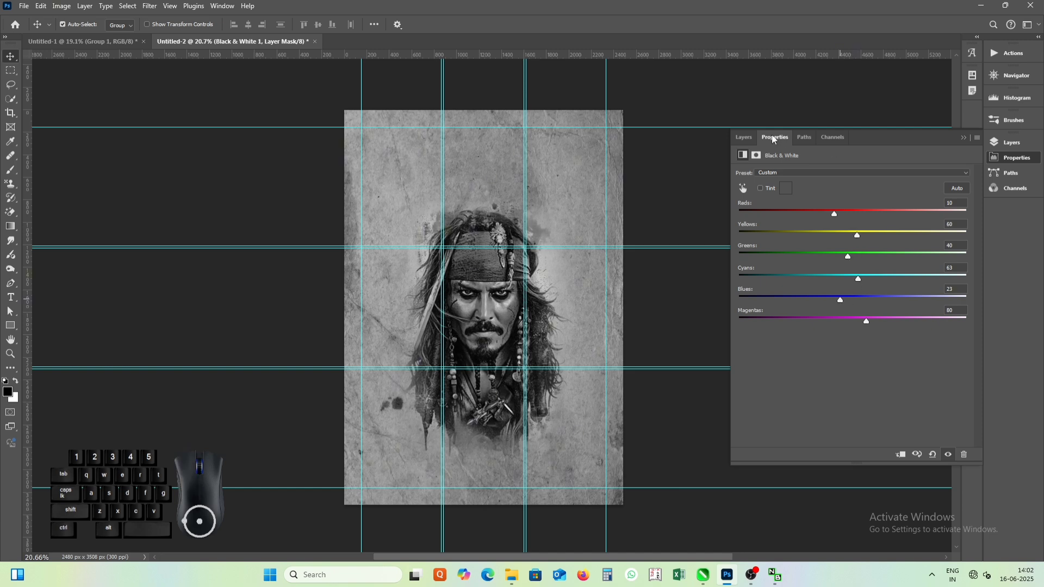
Step: Enlarge the portrait layer inside the group to about 112% around its centre
click(748, 140)
click(869, 224)
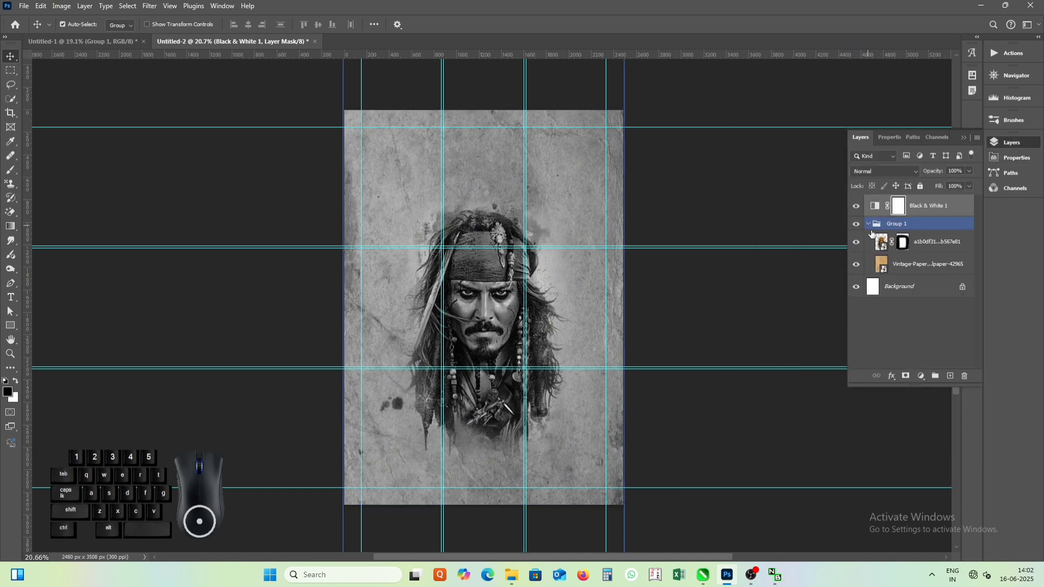
click(917, 243)
key(ctrl+t)
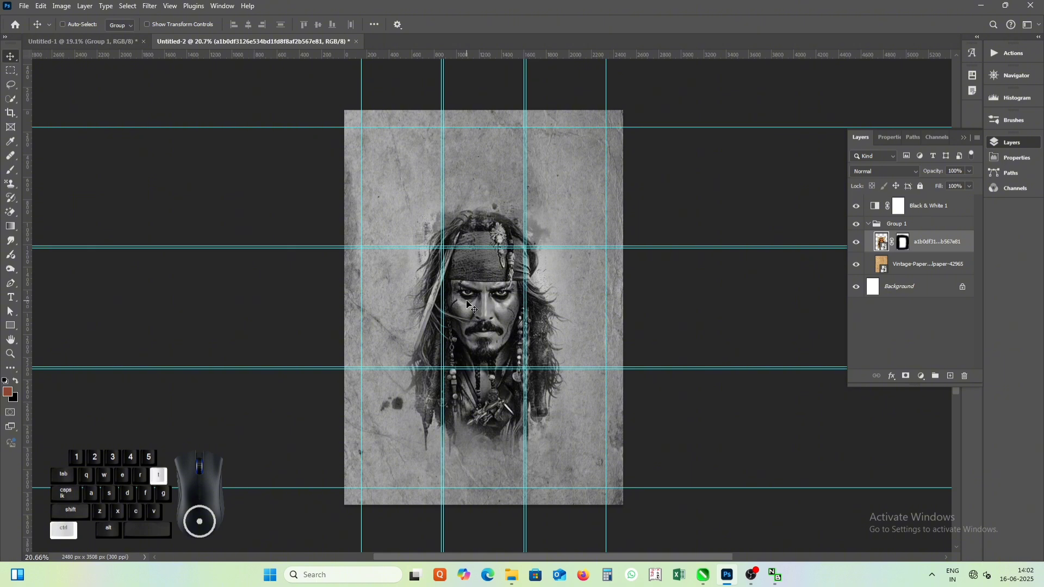
drag(576, 471, 588, 488)
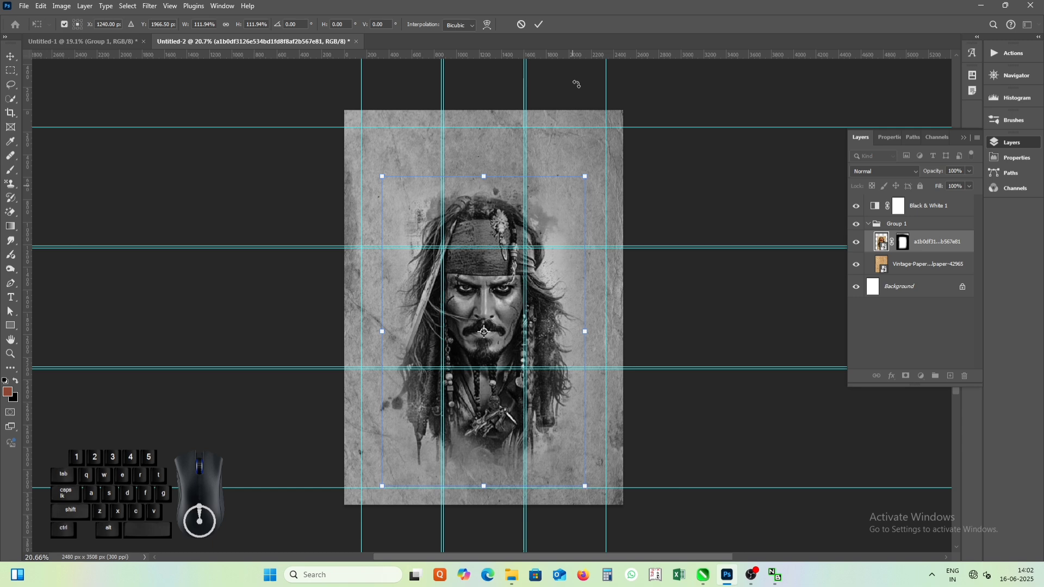
click(539, 25)
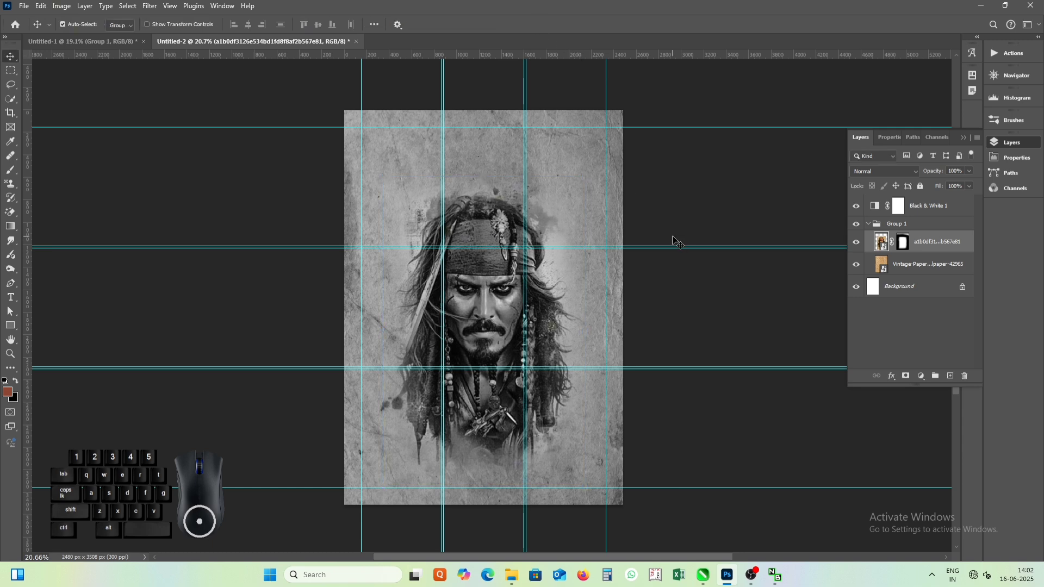
Step: Paste the JACK SPARROW title, rotate it -90° and enlarge it to about 78.47 pt at the upper-left margin guides
key(ctrl+v)
key(ctrl+t)
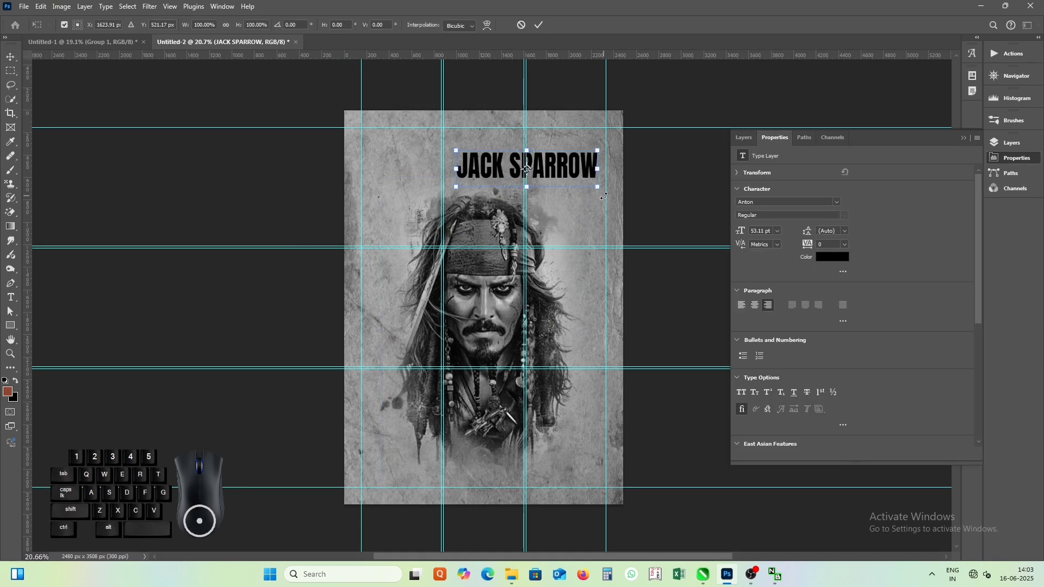
drag(604, 196, 554, 92)
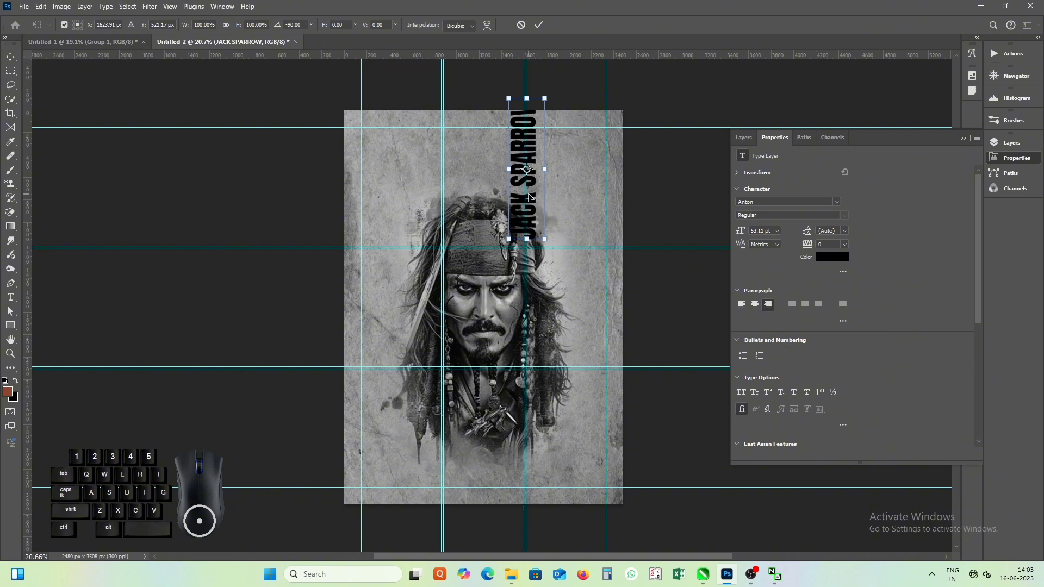
drag(533, 199, 384, 231)
drag(395, 272, 415, 339)
drag(389, 219, 390, 217)
click(539, 25)
Step: Duplicate the title, change its text to LEGEND, set it horizontally in the poster's lower-left corner and place a copy at the right margin guide
drag(393, 172, 583, 177)
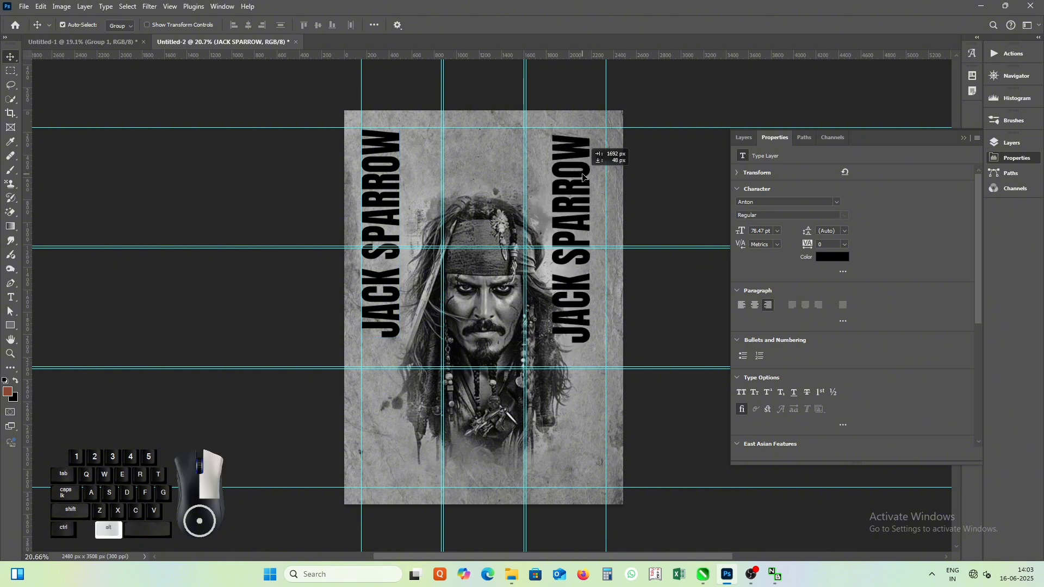
double_click(584, 177)
text(LEGEND)
key(ctrl+t)
drag(617, 375, 578, 393)
key(Return)
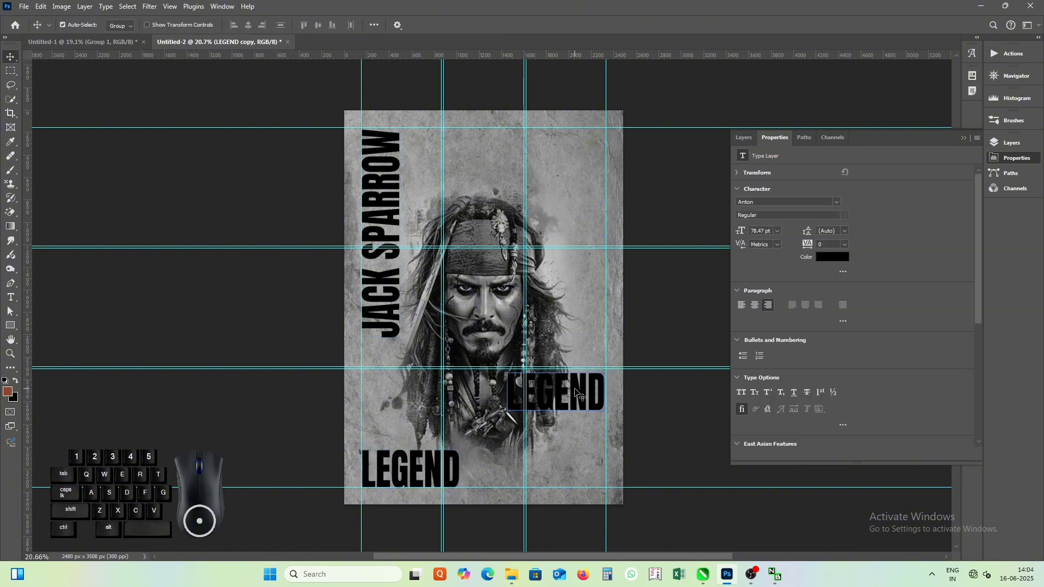
Step: Change the LEGEND copy's text to WORK HARD AND BE SMART, broken into the four lines WORK, HARD, AND BE and SMART
double_click(577, 393)
text(WORK HARD)
key(Left)
key(Left)
key(Left)
key(Left)
key(BackSpace)
key(Return)
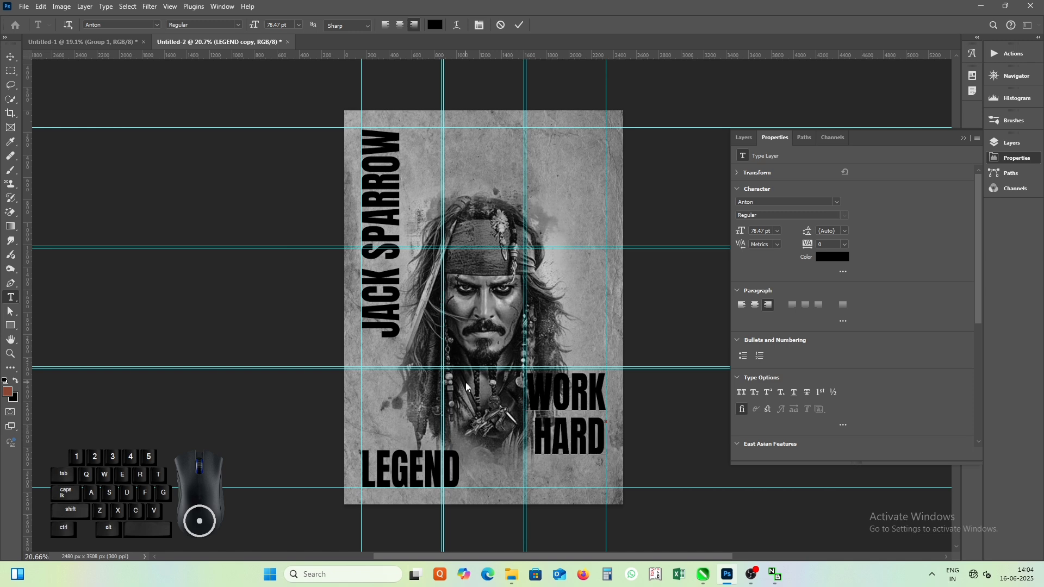
key(Return)
text(AND BE)
key(Return)
text(SMART)
key(ctrl+Return)
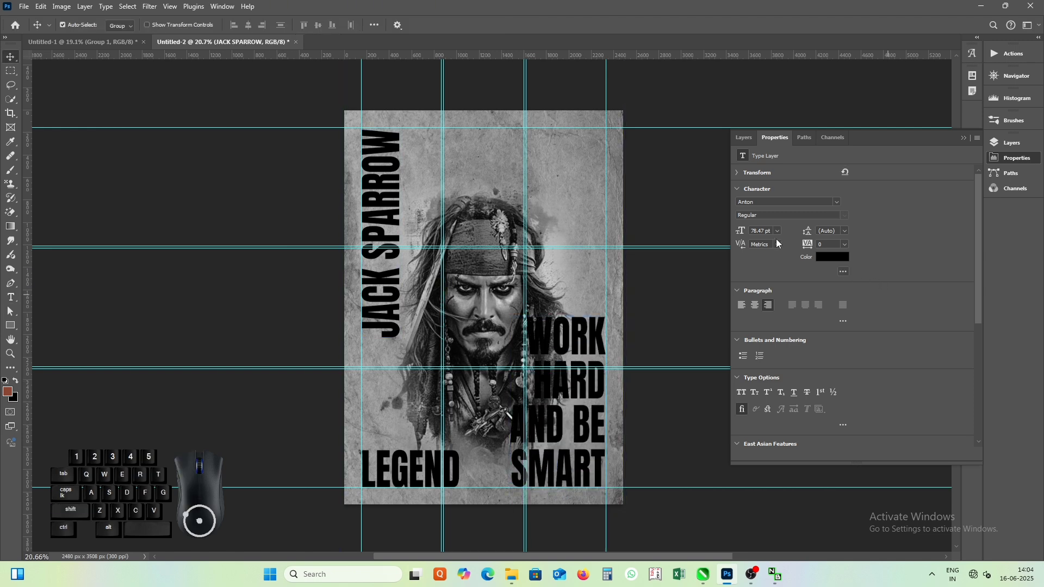
Step: Calculate the smaller font size in Calculator by dividing the JACK SPARROW title's 78.47 pt by 1.6
drag(765, 232, 766, 234)
click(607, 575)
text(78.47)
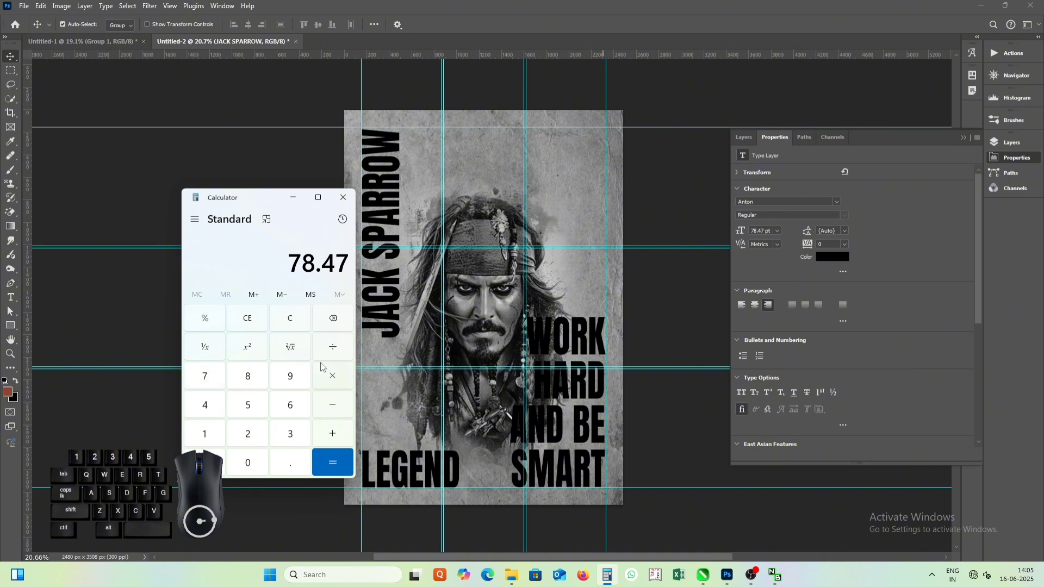
click(333, 347)
click(210, 433)
click(290, 463)
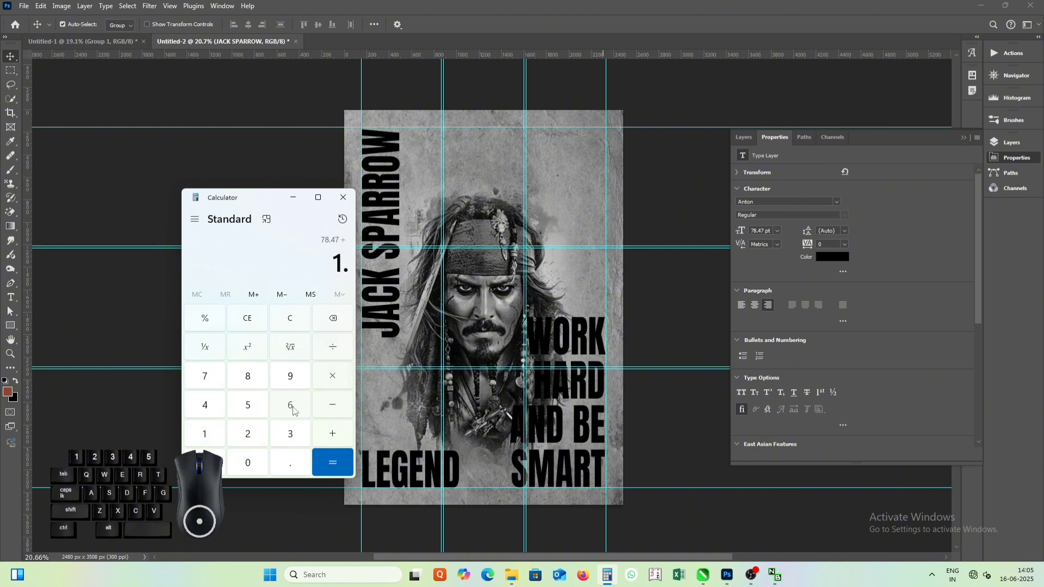
click(290, 405)
click(329, 462)
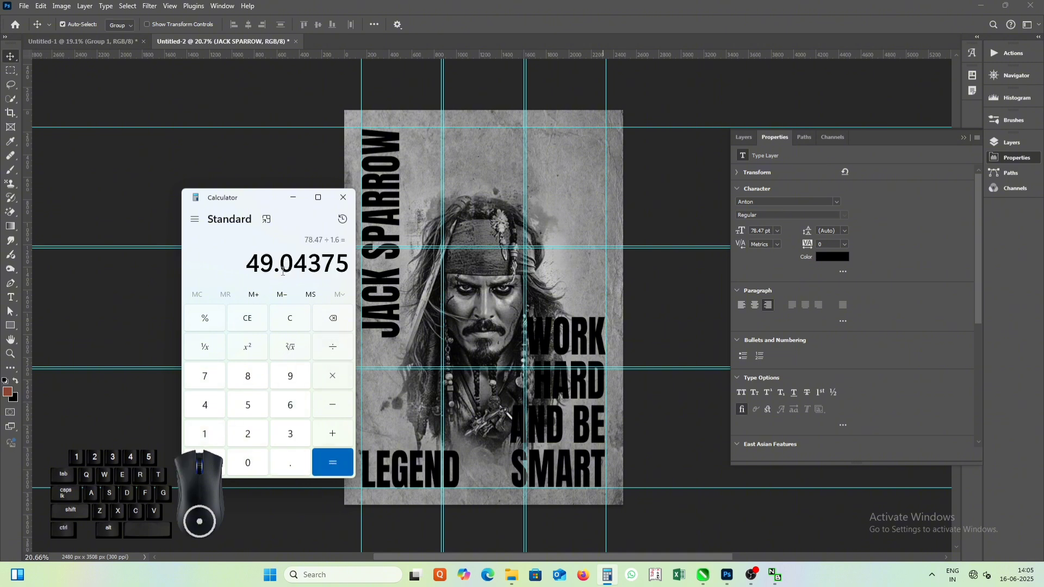
click(343, 196)
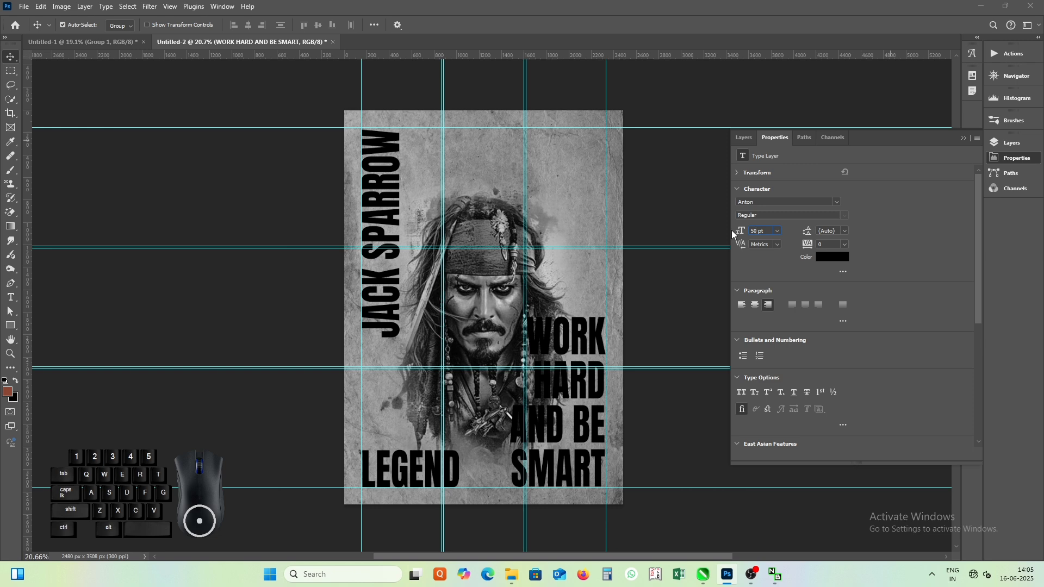
Step: Set the WORK HARD AND BE SMART text to 50 pt, move it down to the bottom margin guide and scale it to about 53.2 pt
key(Return)
drag(603, 435, 602, 483)
key(ctrl+t)
drag(545, 375, 541, 369)
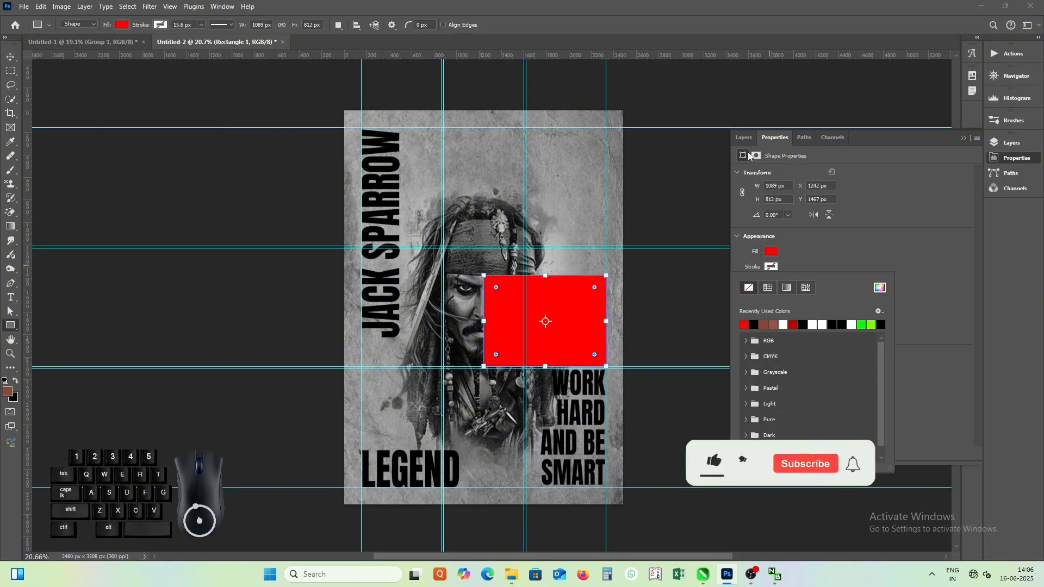
Step: Set the blend mode of the red rectangle over the right half of the face to Multiply
click(743, 137)
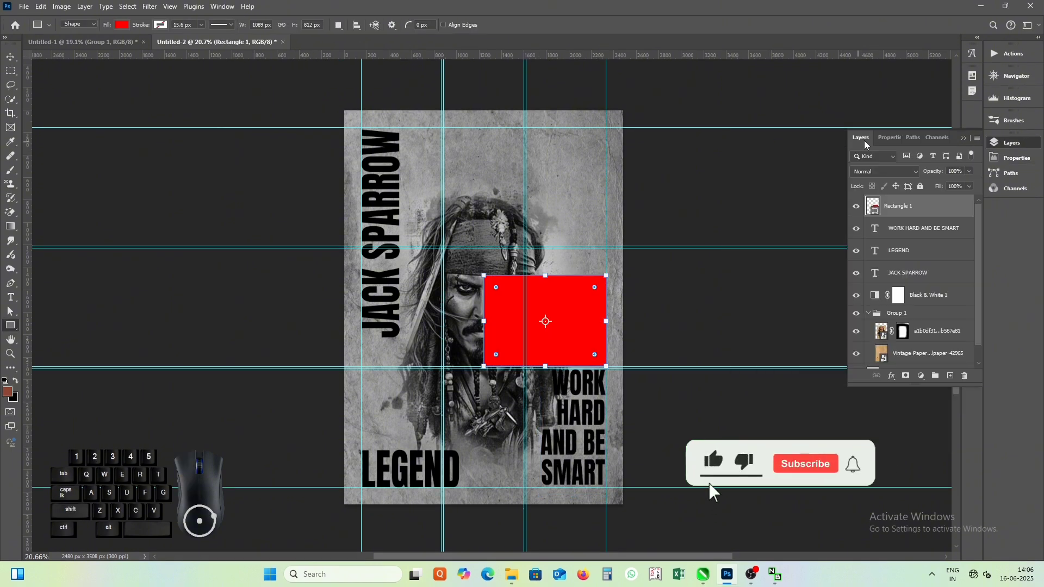
click(906, 171)
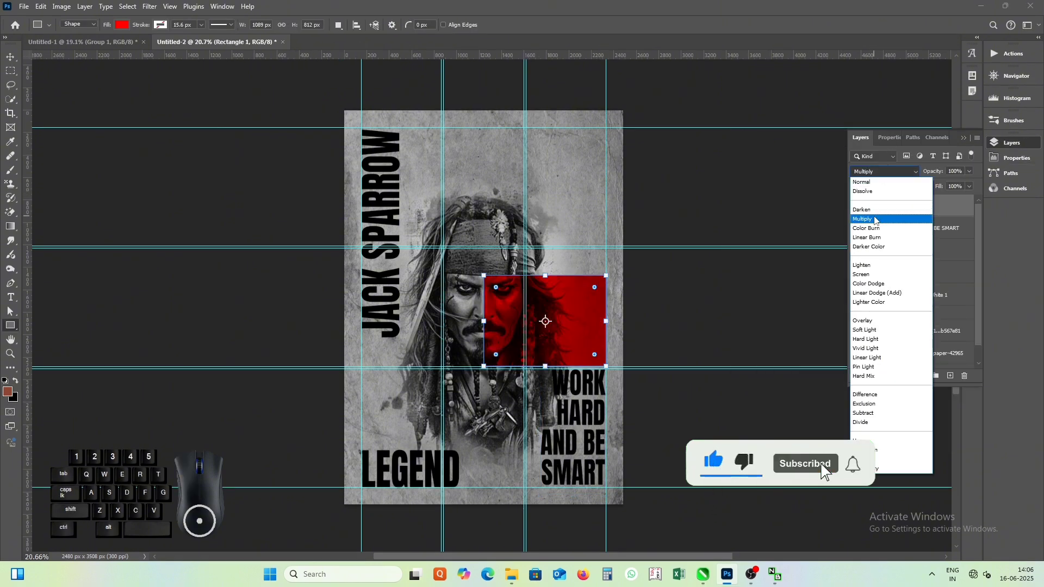
click(875, 218)
click(11, 57)
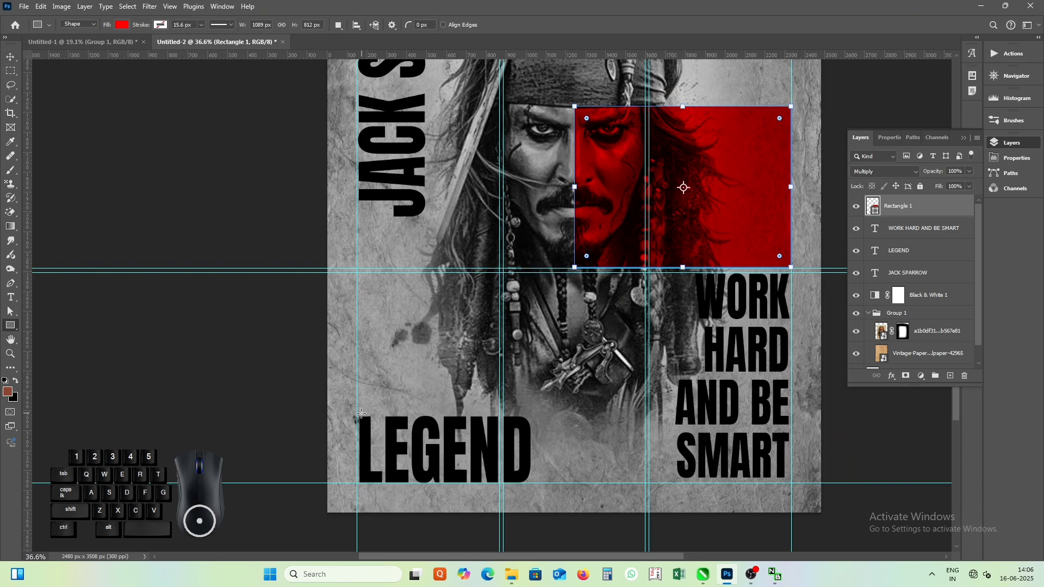
Step: Draw a thin red vertical bar about 57 px wide and 1062 px tall along the left margin guide between JACK SPARROW and LEGEND
drag(356, 203, 368, 415)
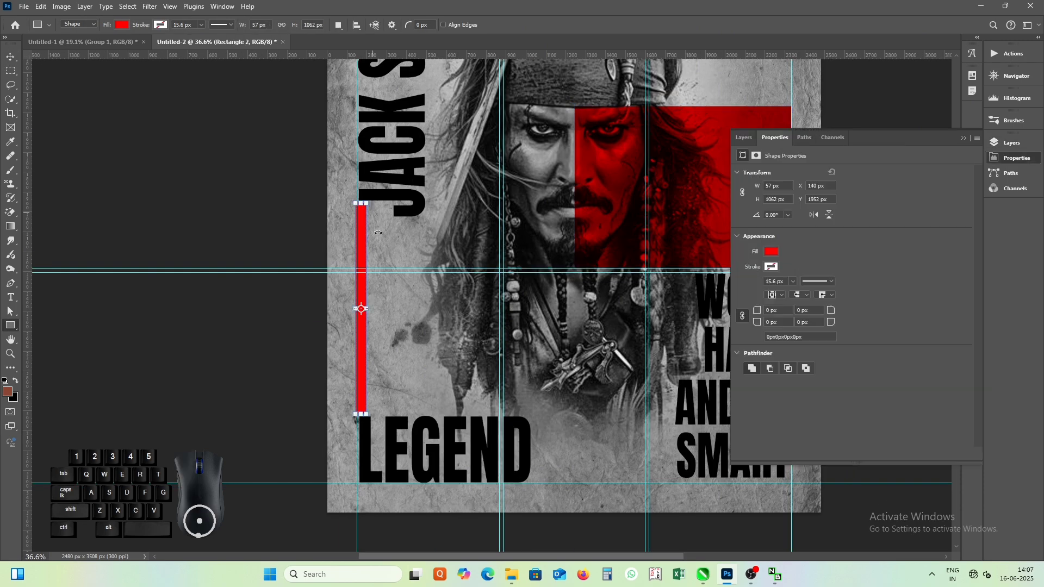
click(10, 56)
key(ctrl+t)
click(744, 137)
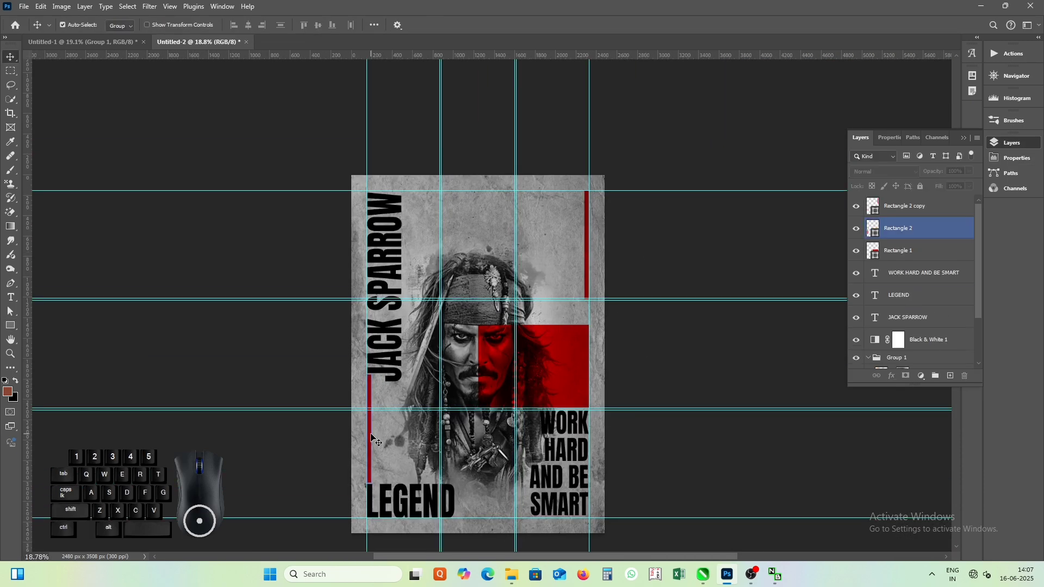
Step: Recolour the word SMART in the WORK HARD AND BE SMART text to white
scroll(586, 500, up, 5)
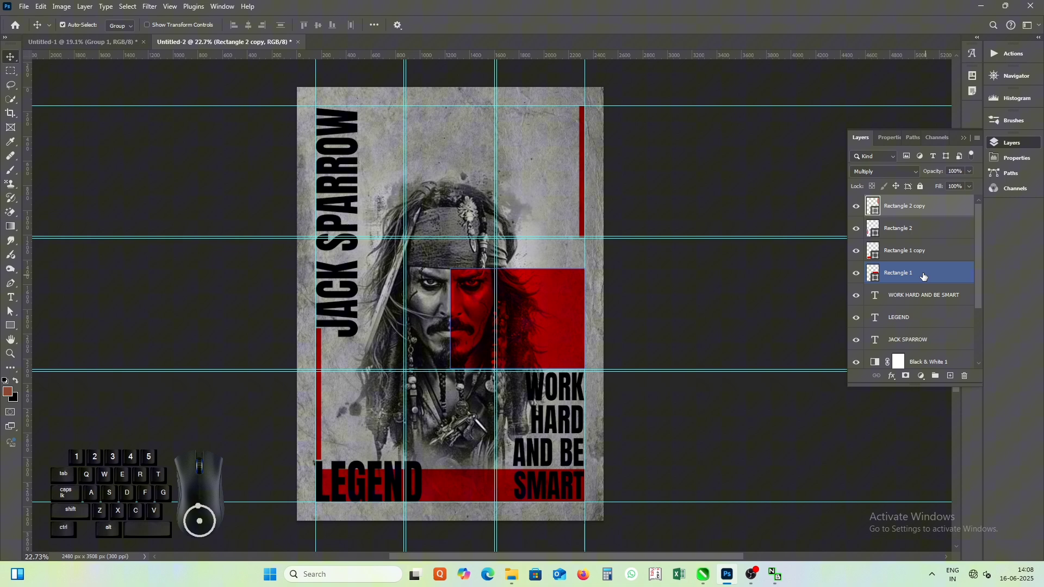
click(572, 457)
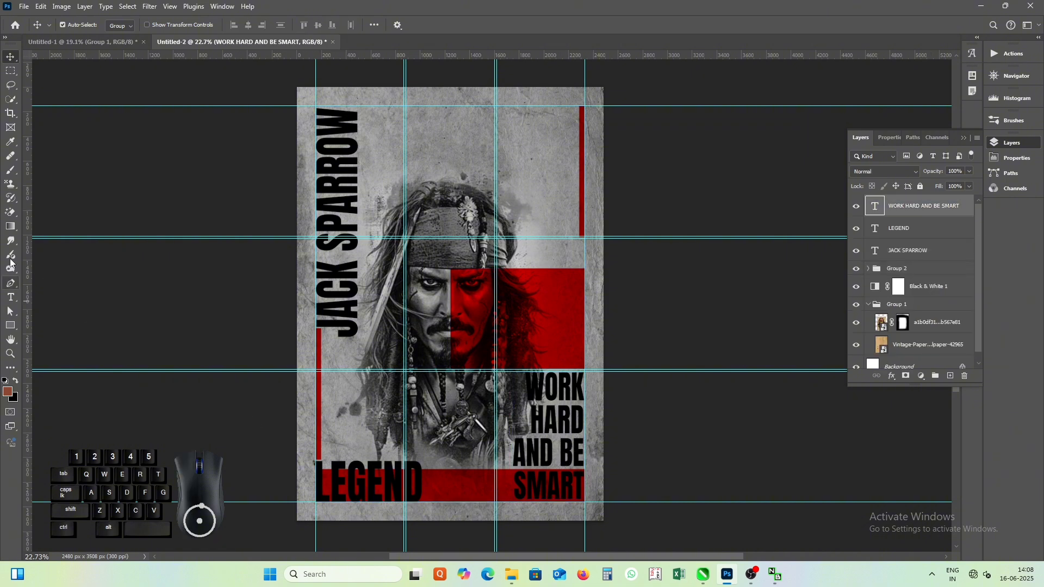
click(11, 297)
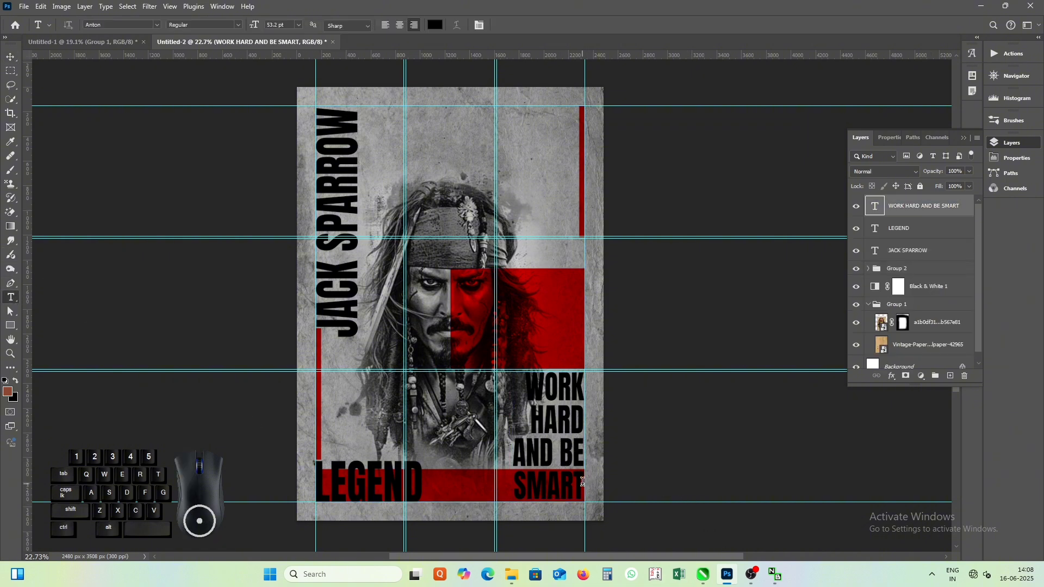
drag(582, 481, 501, 485)
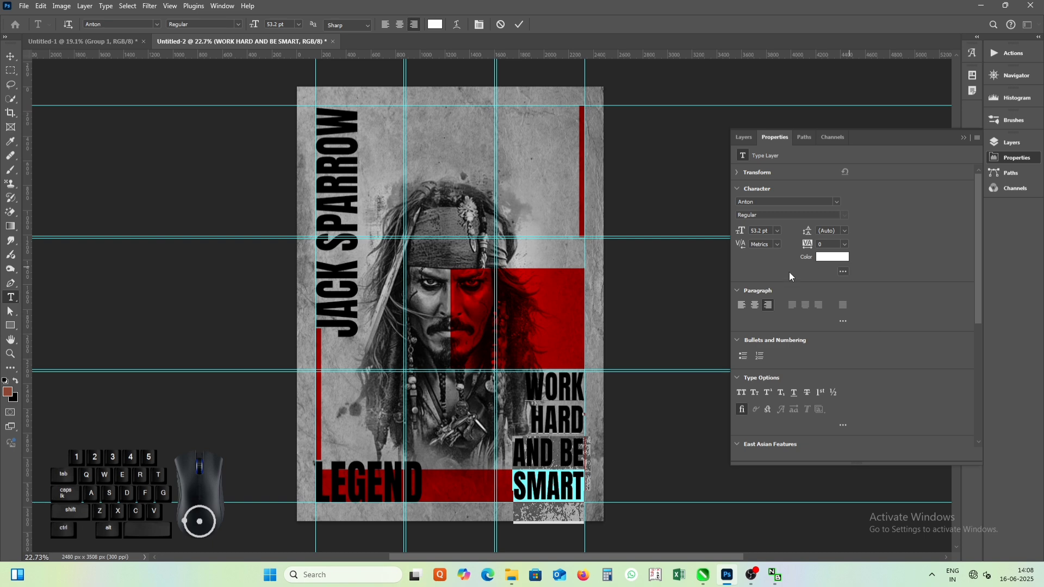
click(520, 24)
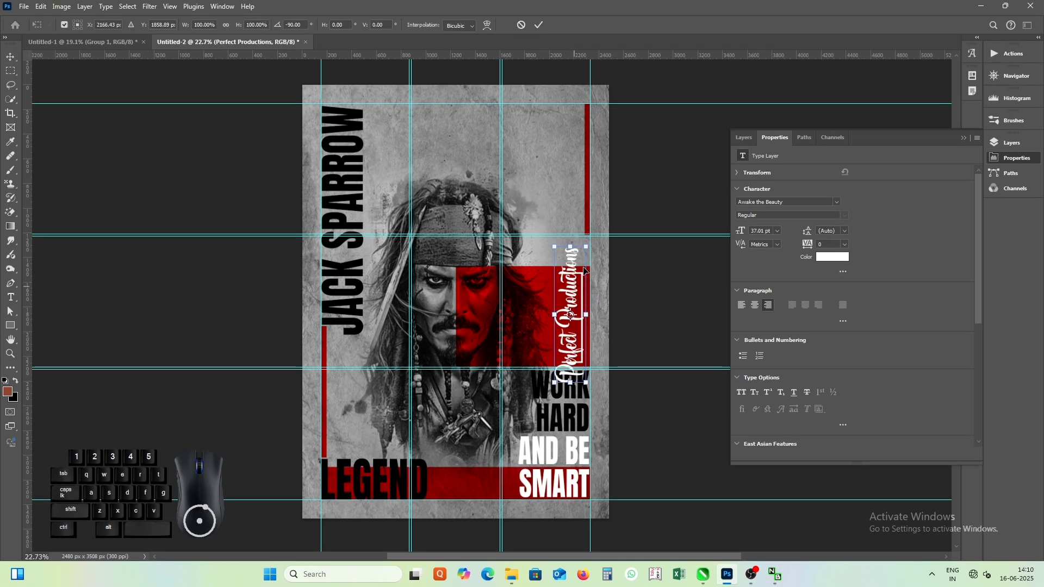
Step: Scale and place the vertical Perfect Productions text inside the red rectangle over the face, then select the portrait layer
drag(585, 260, 584, 264)
key(Return)
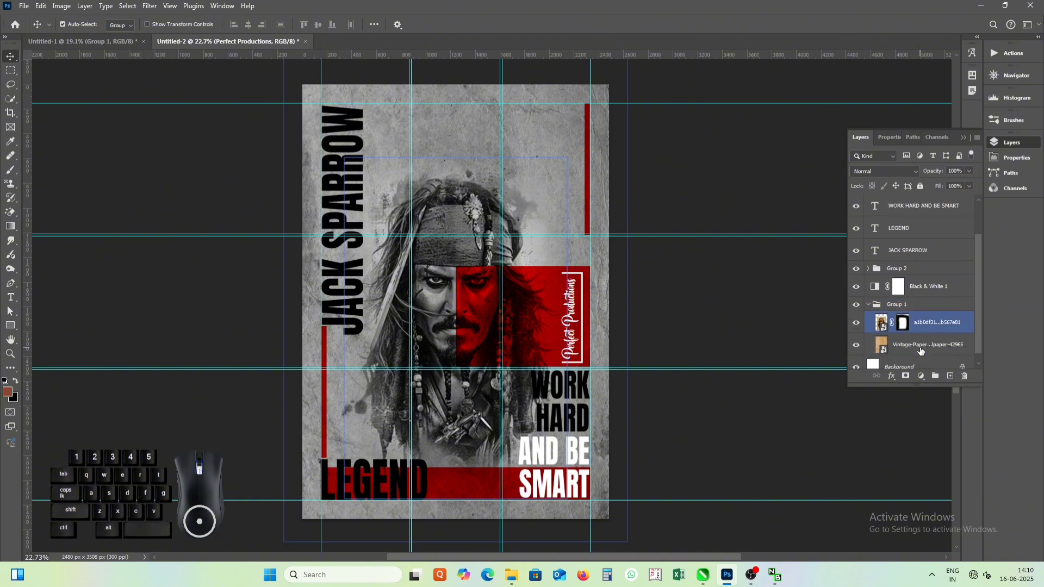
click(918, 324)
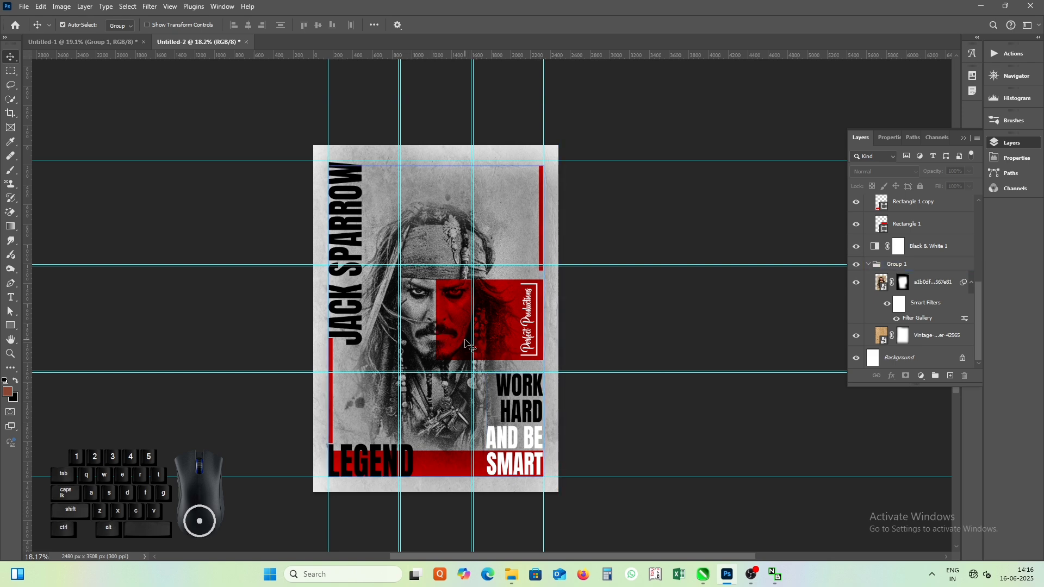
Step: Hide and show the Jack Sparrow portrait layer to check its effect on the poster
click(432, 292)
click(880, 320)
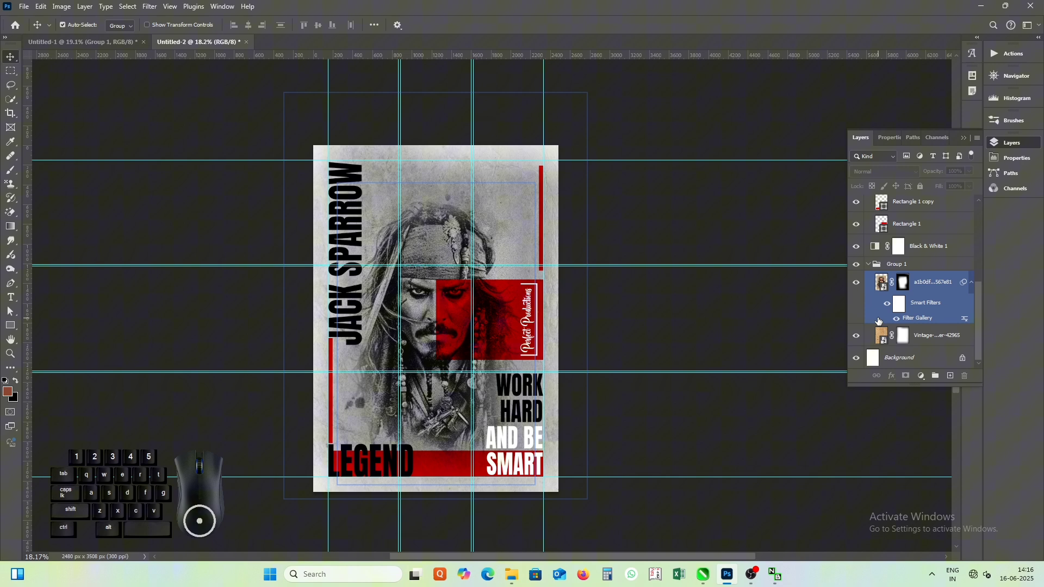
click(857, 284)
click(857, 285)
click(857, 284)
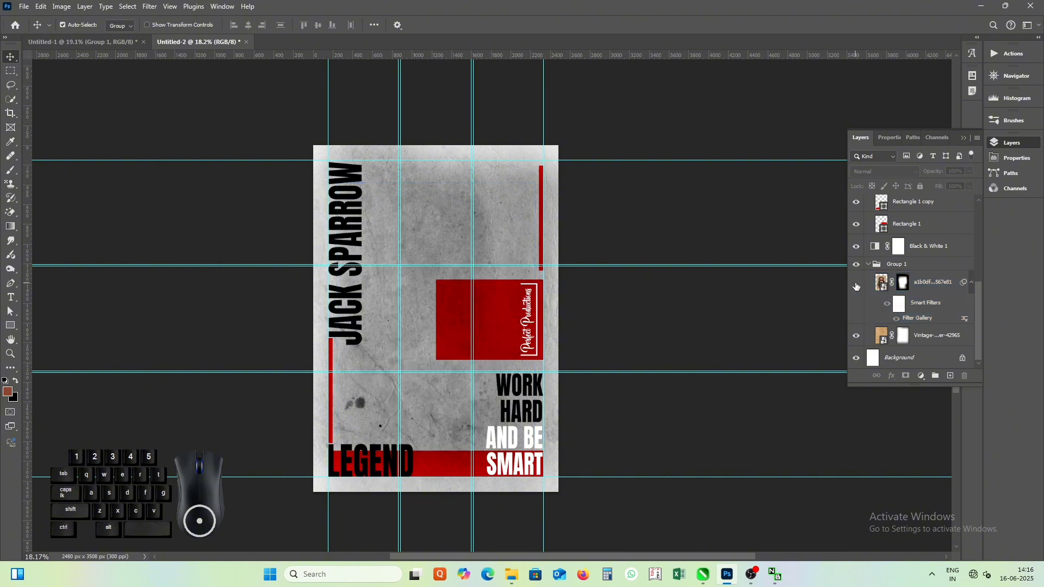
click(857, 284)
Step: Hide and show the LEGEND text layer to compare the poster with and without it
scroll(858, 261, up, 5)
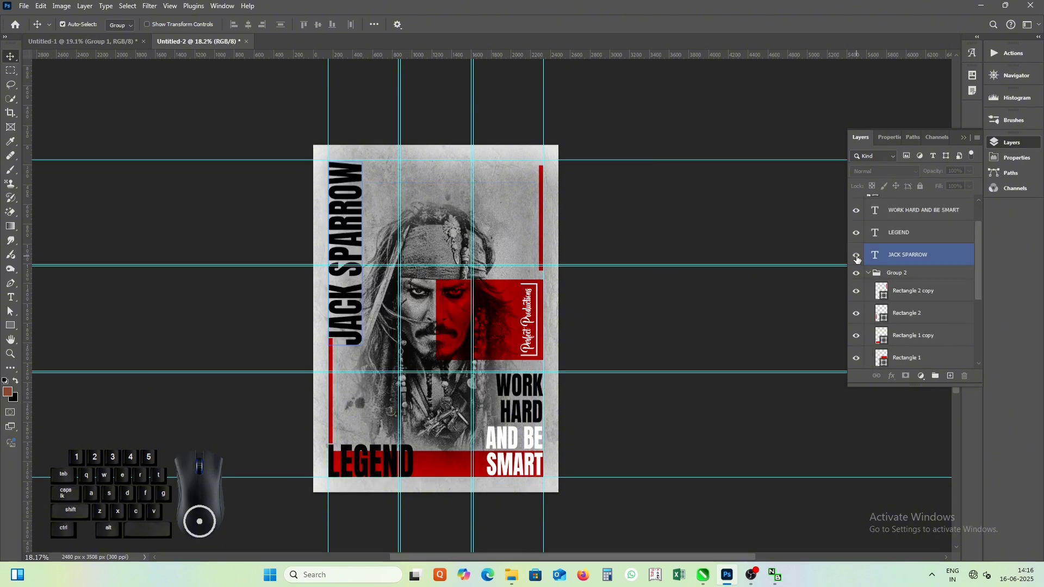
click(856, 234)
click(857, 234)
click(857, 233)
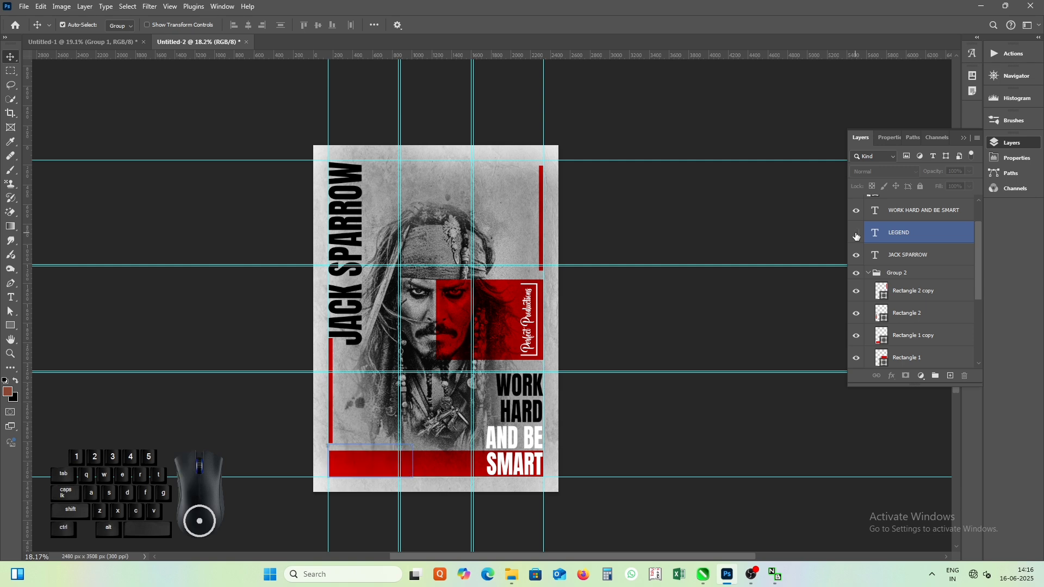
click(857, 234)
click(856, 235)
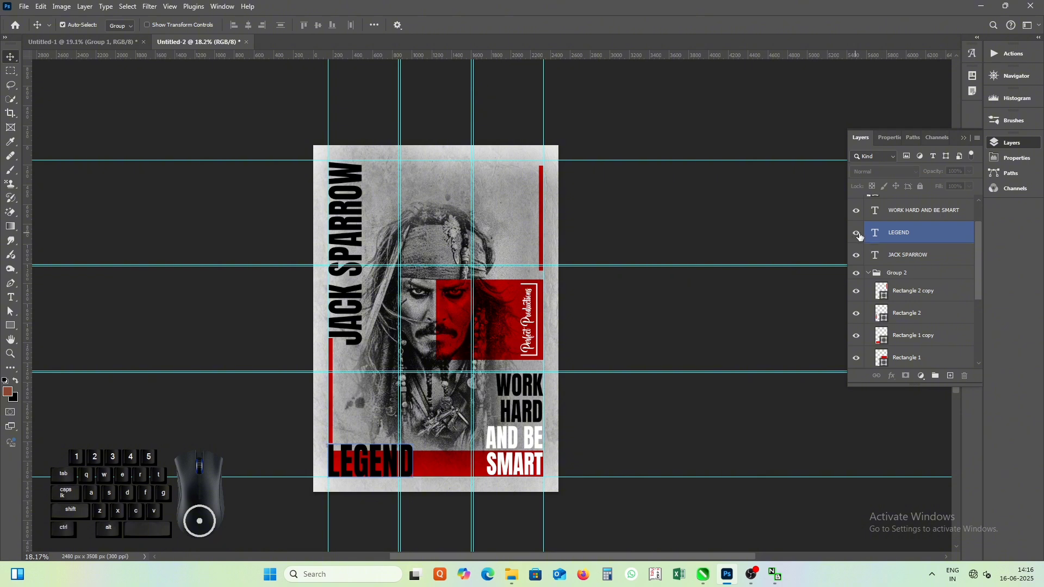
Step: Hide and show Group 2 to compare the poster with and without the red rectangles
click(874, 274)
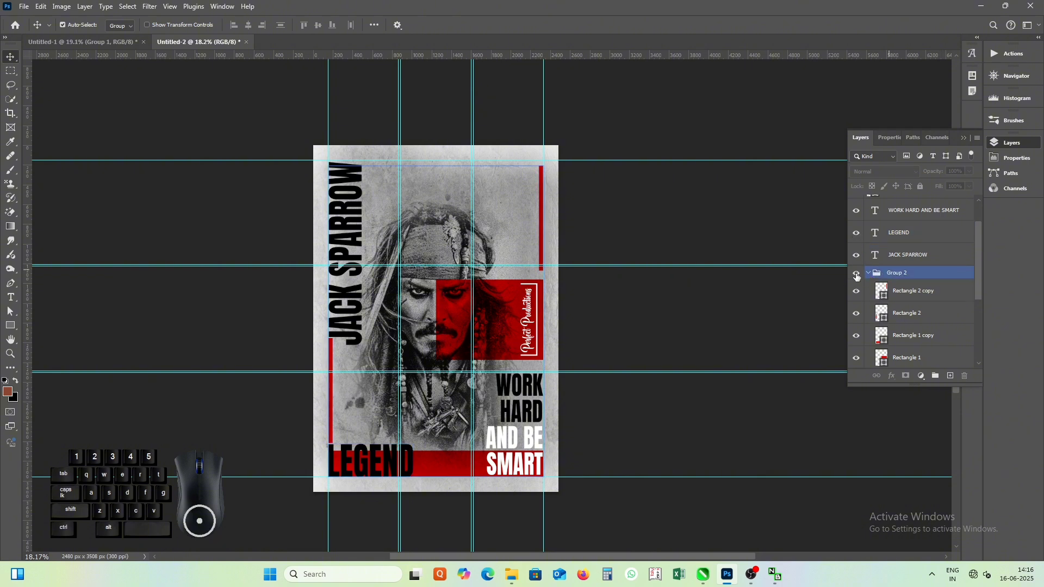
click(857, 273)
click(857, 275)
click(857, 275)
click(857, 275)
click(857, 275)
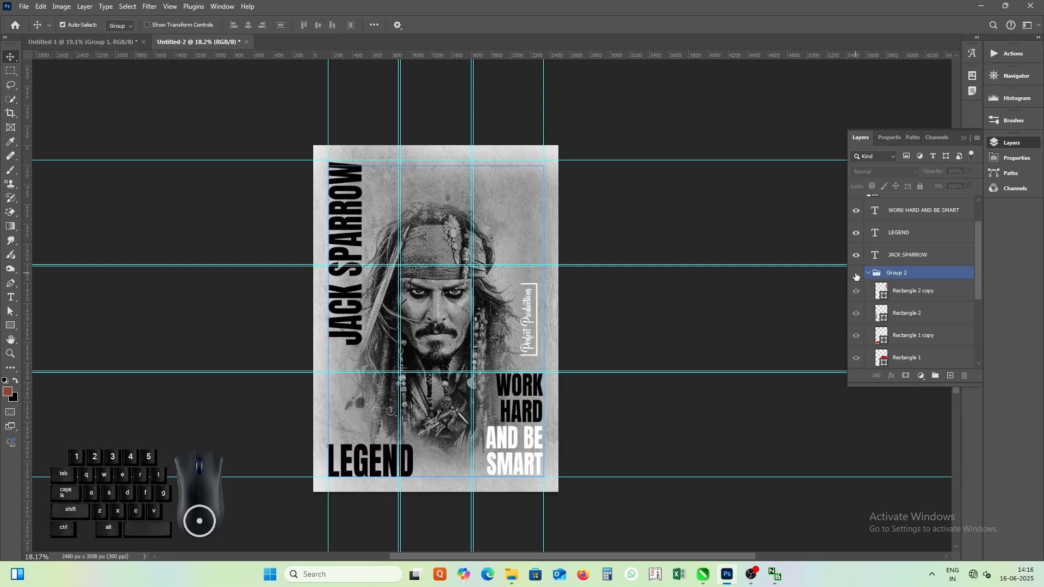
click(857, 274)
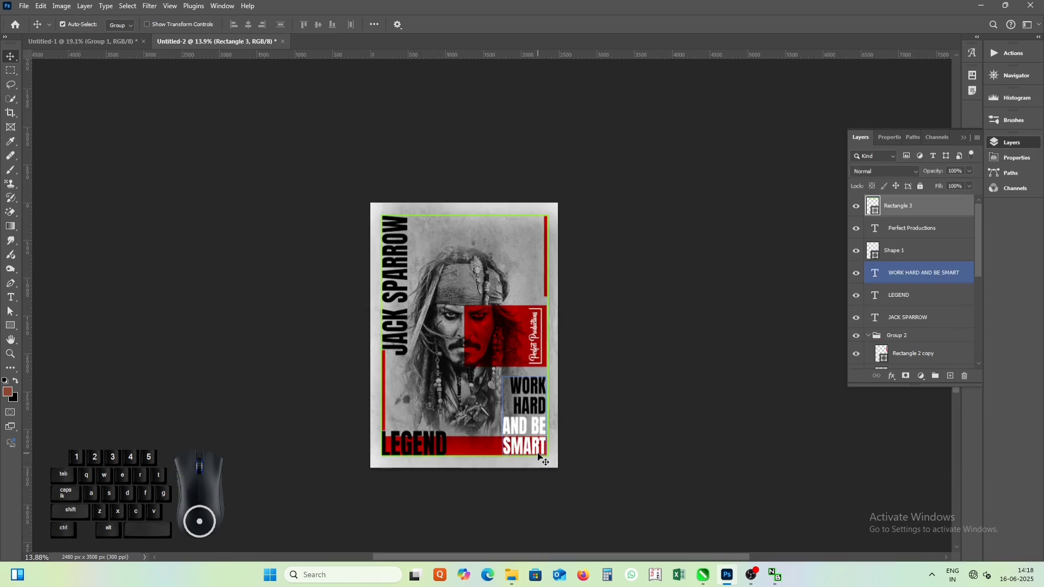
Step: Hide the Rectangle 3 layer that outlines the poster margins in green
scroll(542, 454, up, 3)
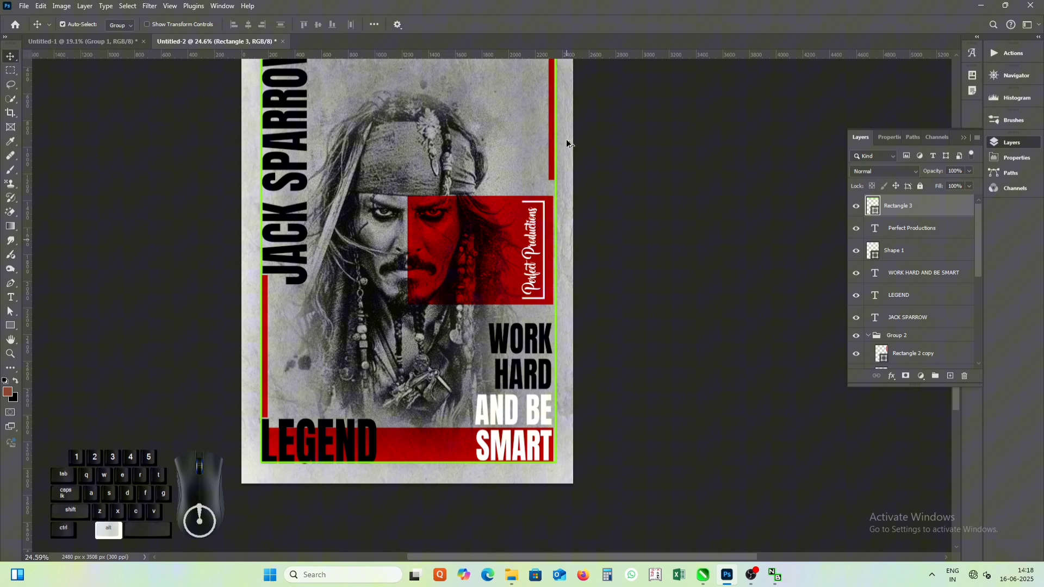
key(ctrl+comma)
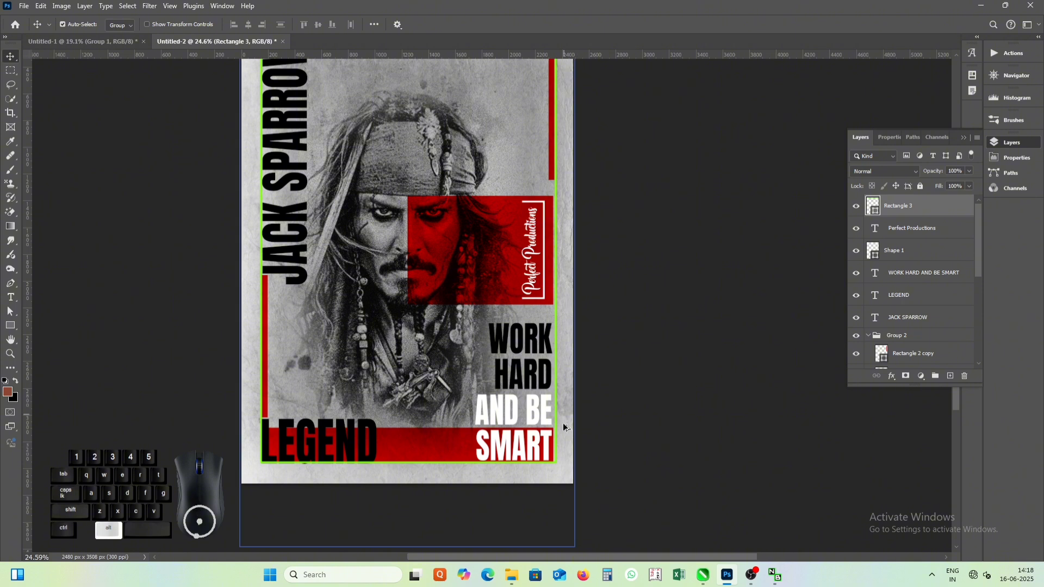
scroll(566, 428, down, 3)
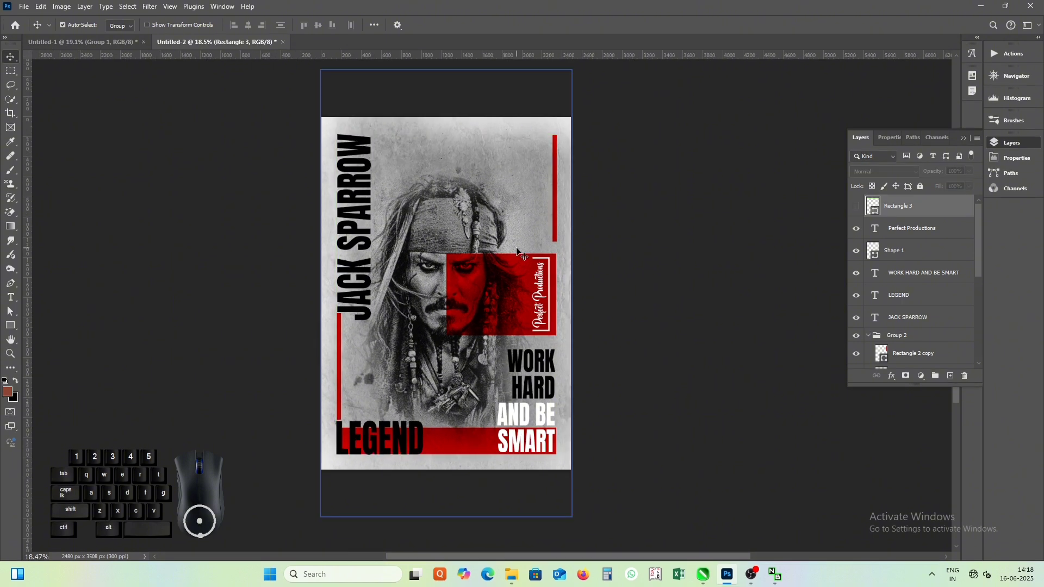